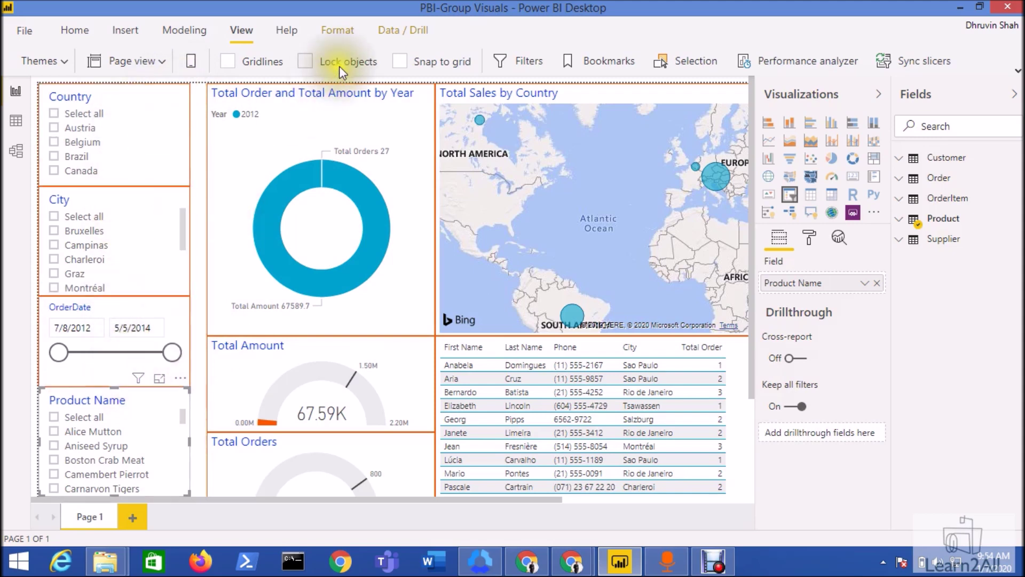
Show the Selection pane from the View ribbon, listing the page's visuals in layer order
mouse_move(338, 169)
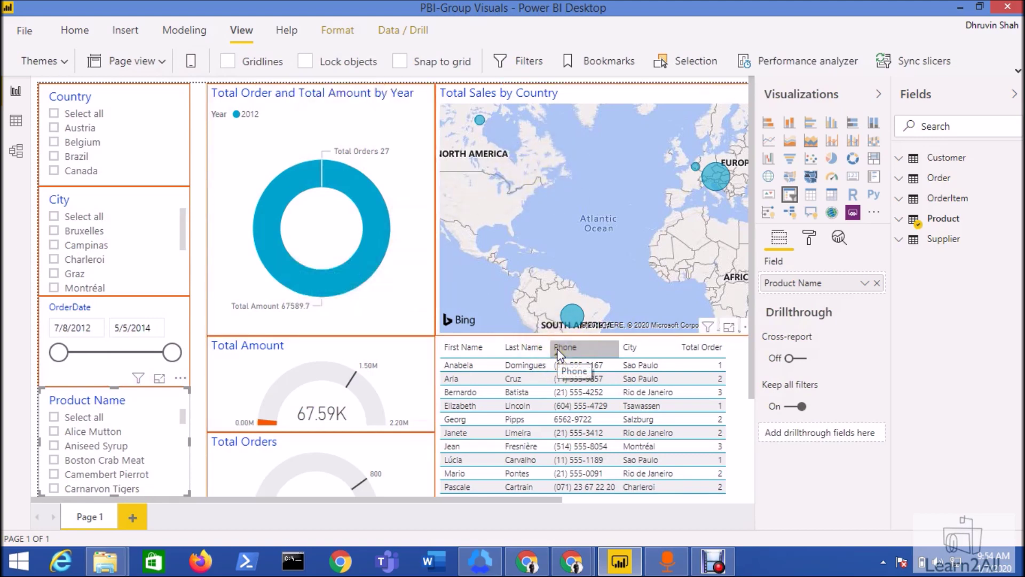
scroll(374, 380, down, 3)
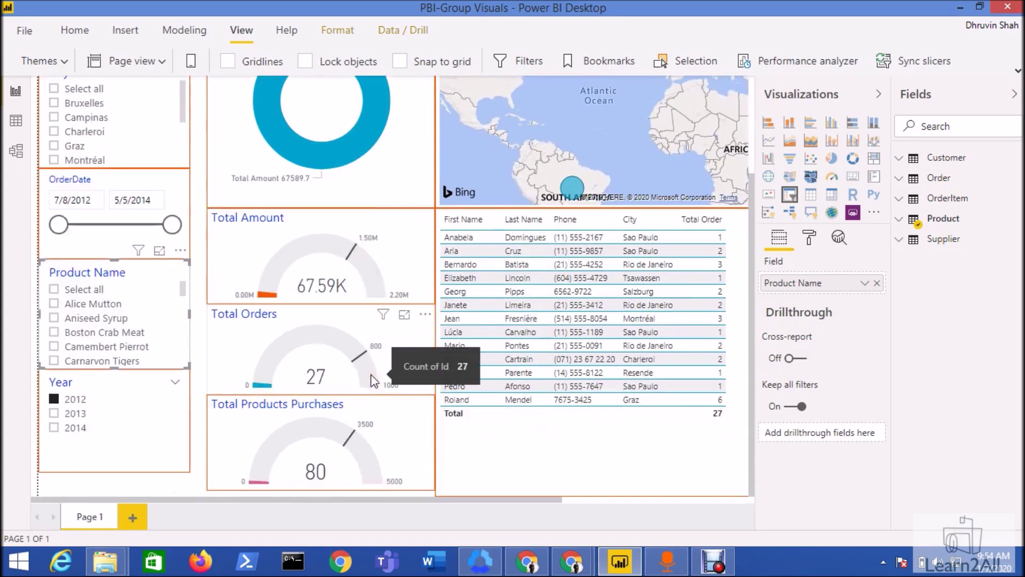
scroll(374, 381, up, 3)
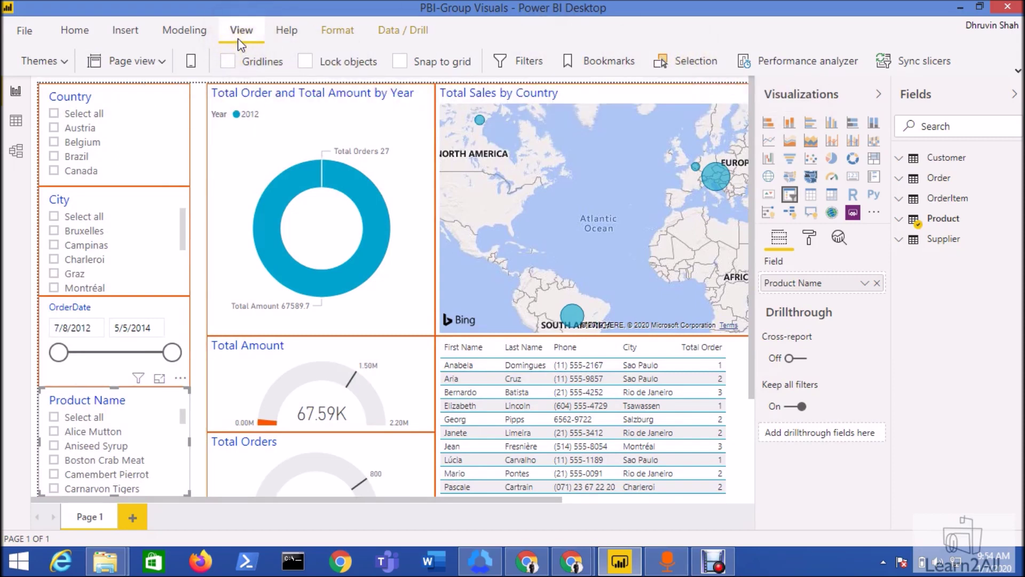
click(696, 61)
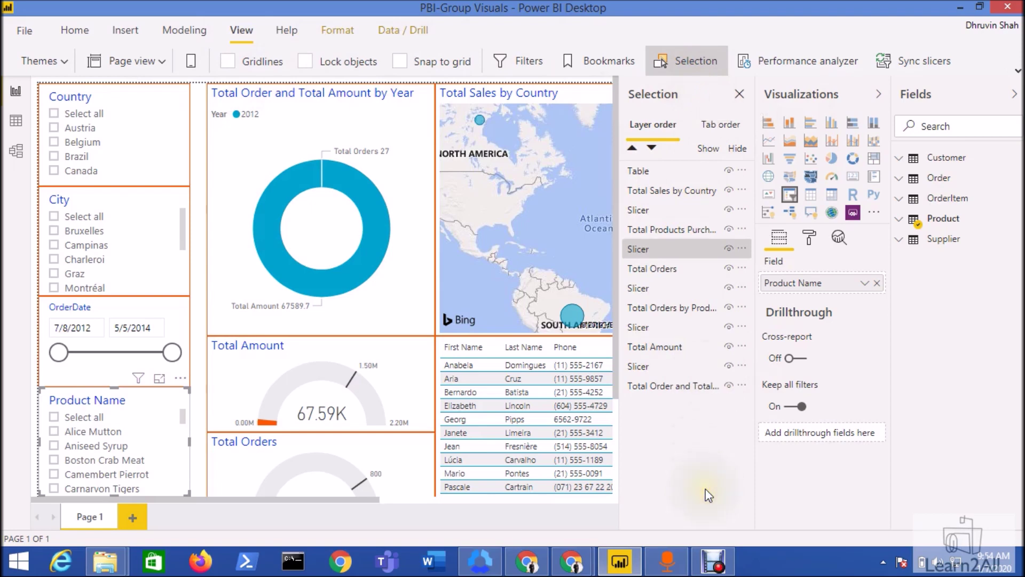
Multi-select all five slicers, from the Country slicer through the Year slicer
click(107, 95)
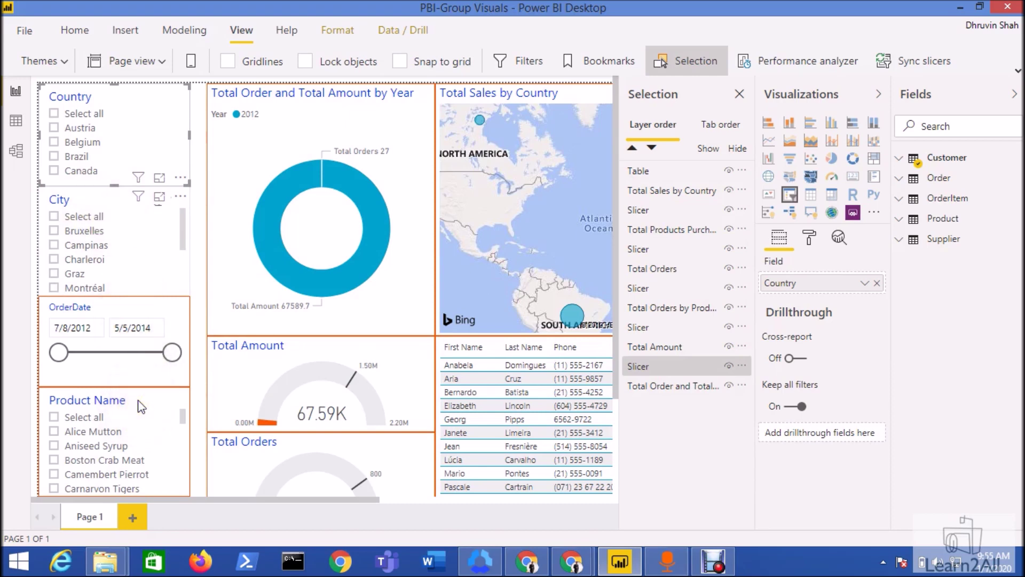
ctrl+click(684, 289)
ctrl+click(668, 249)
ctrl+click(667, 327)
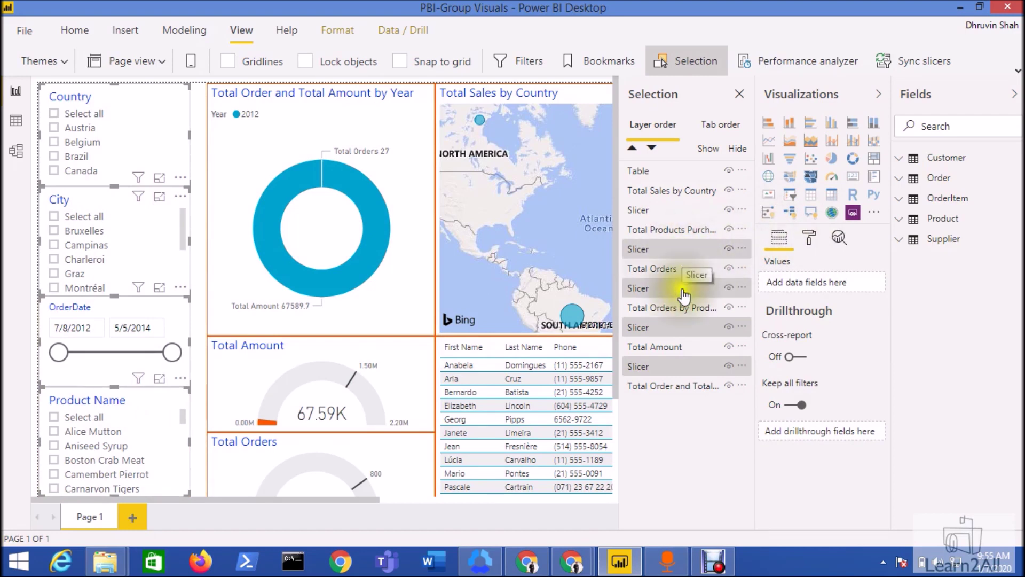
scroll(119, 386, down, 3)
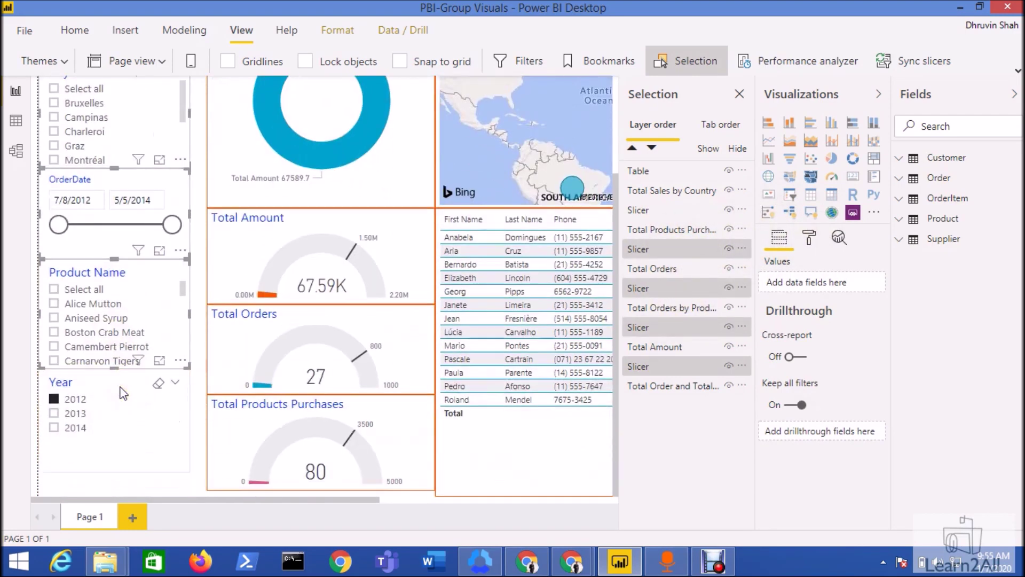
ctrl+click(120, 394)
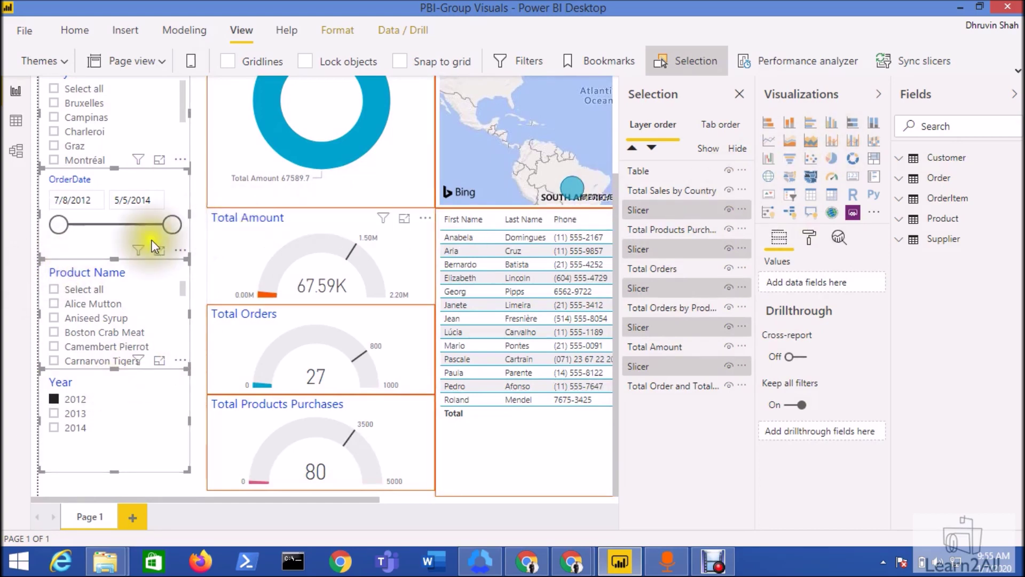
scroll(154, 246, up, 3)
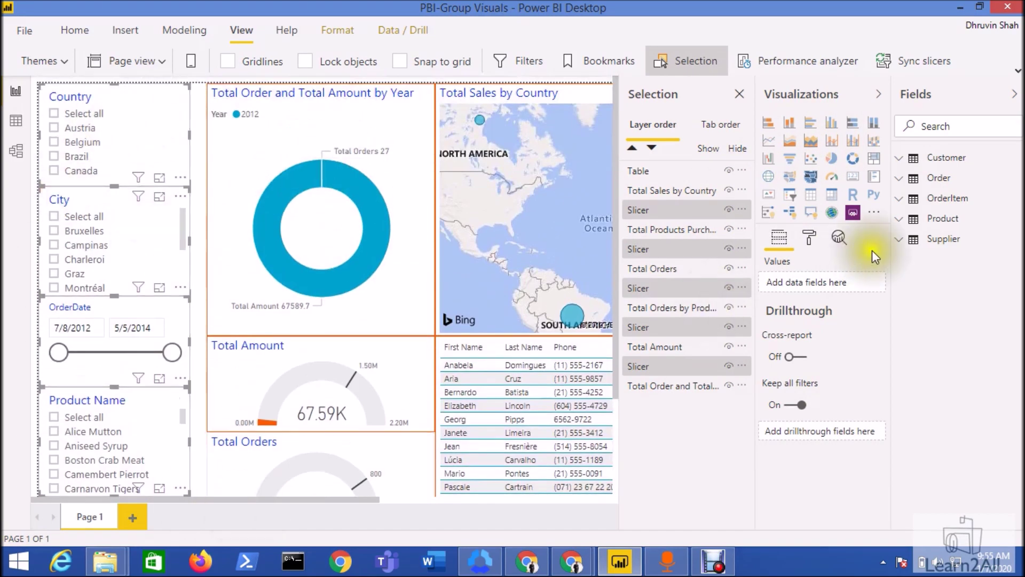
Group the selected slicers into Group 1 and expand it to show its slicers
right_click(670, 210)
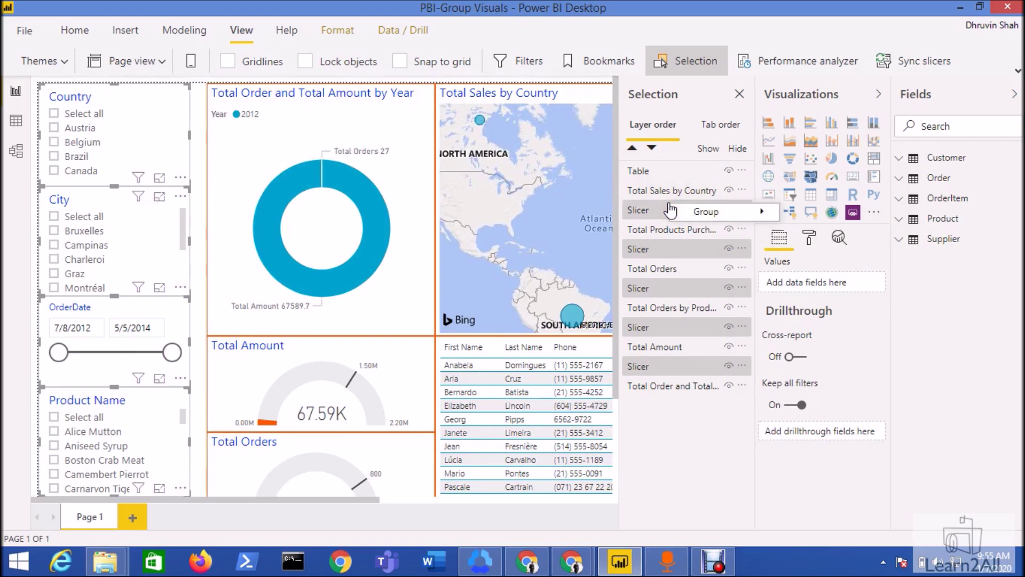
mouse_move(679, 208)
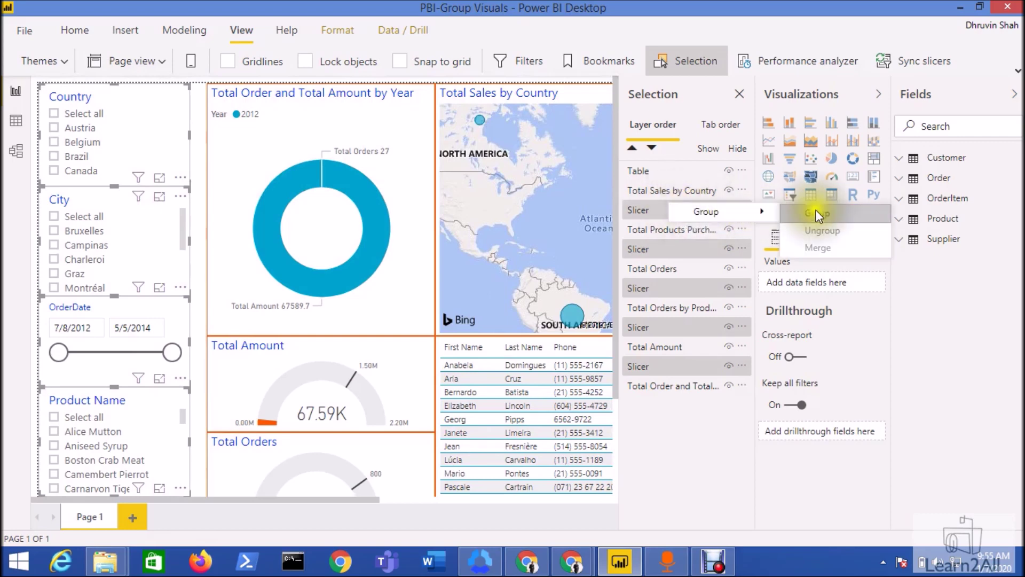
click(844, 212)
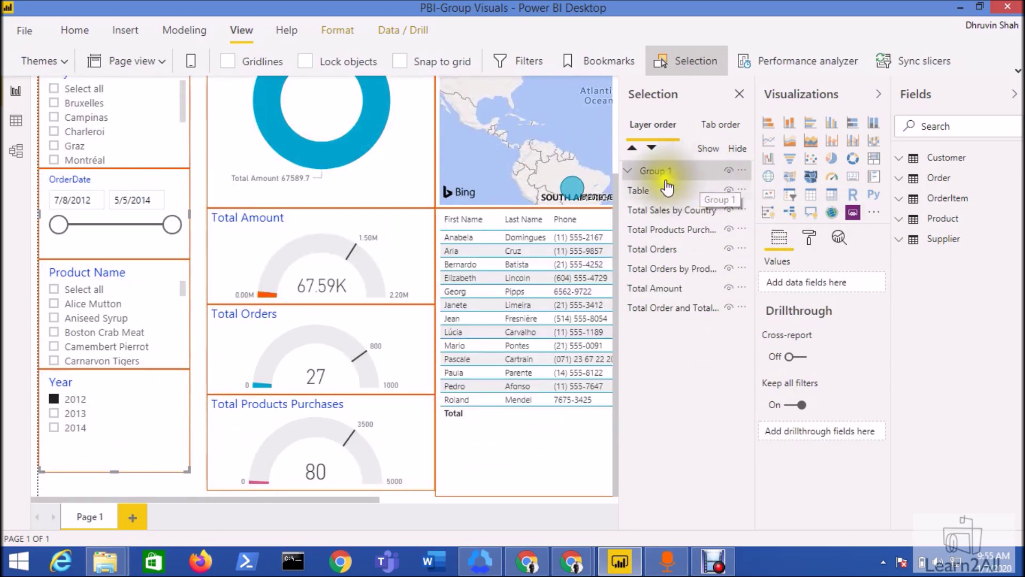
click(629, 171)
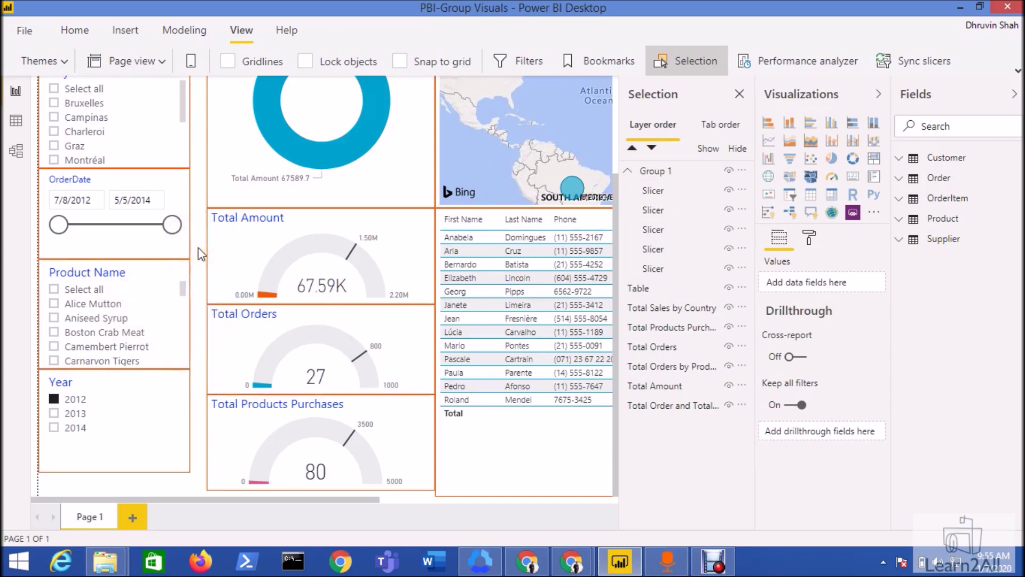
scroll(198, 248, up, 3)
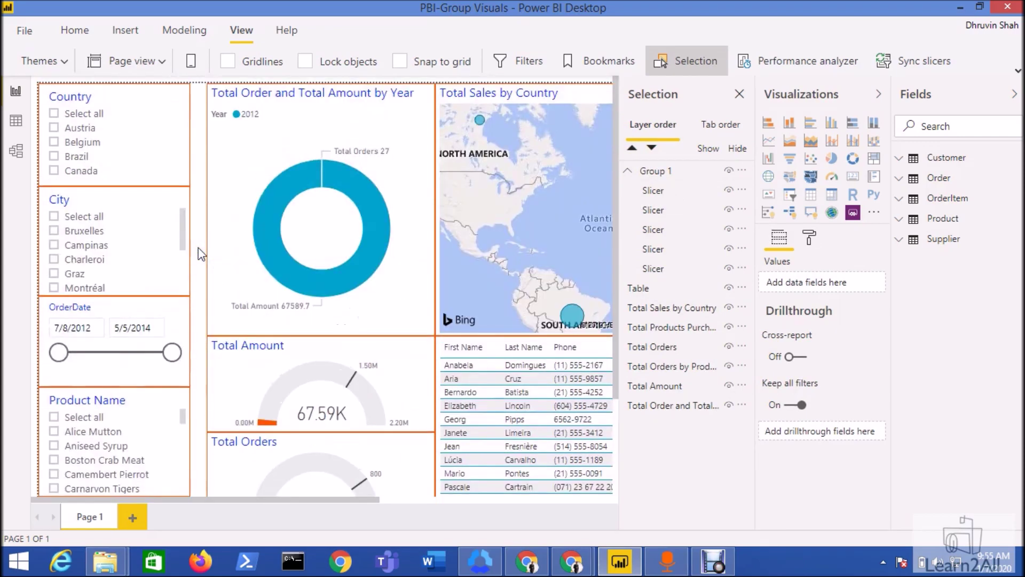
Resize Group 1 on the canvas so all slicers scale together, then select the Country slicer
click(672, 172)
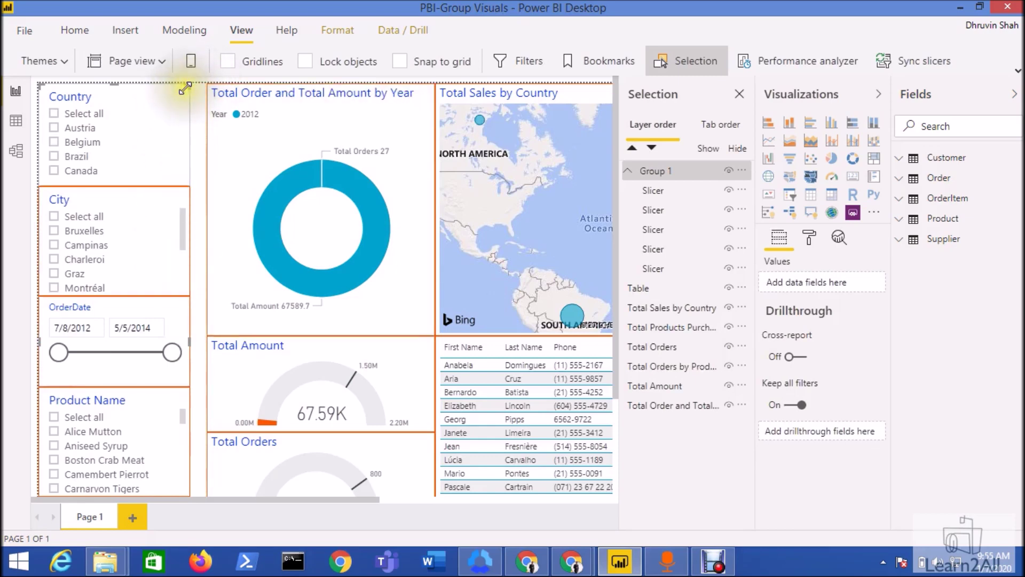
mouse_move(188, 87)
mouse_down()
mouse_move(165, 101)
mouse_move(168, 124)
mouse_move(137, 155)
mouse_move(82, 171)
mouse_move(173, 143)
mouse_move(198, 110)
mouse_move(186, 89)
mouse_move(187, 110)
mouse_move(195, 95)
mouse_up()
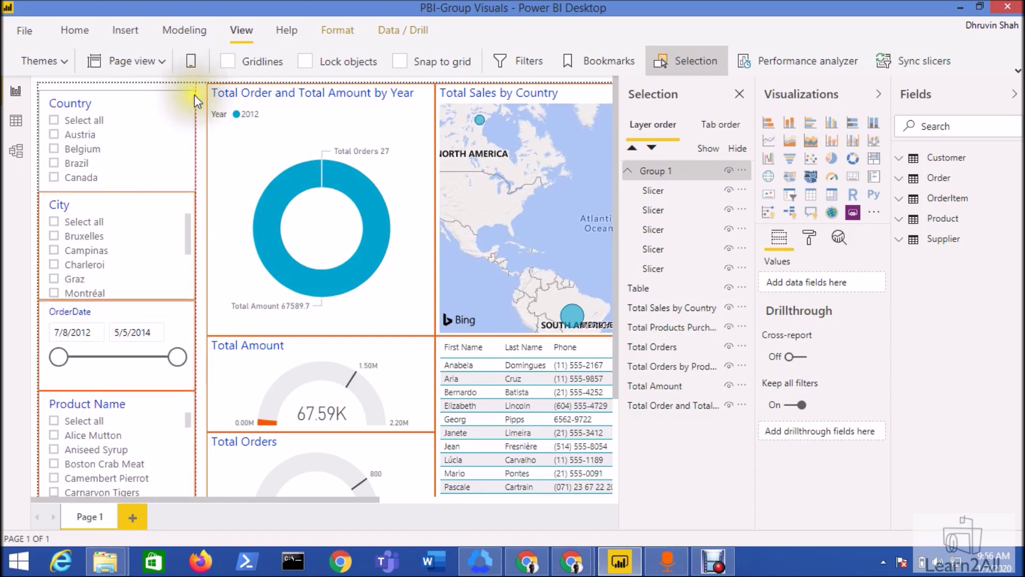
click(194, 95)
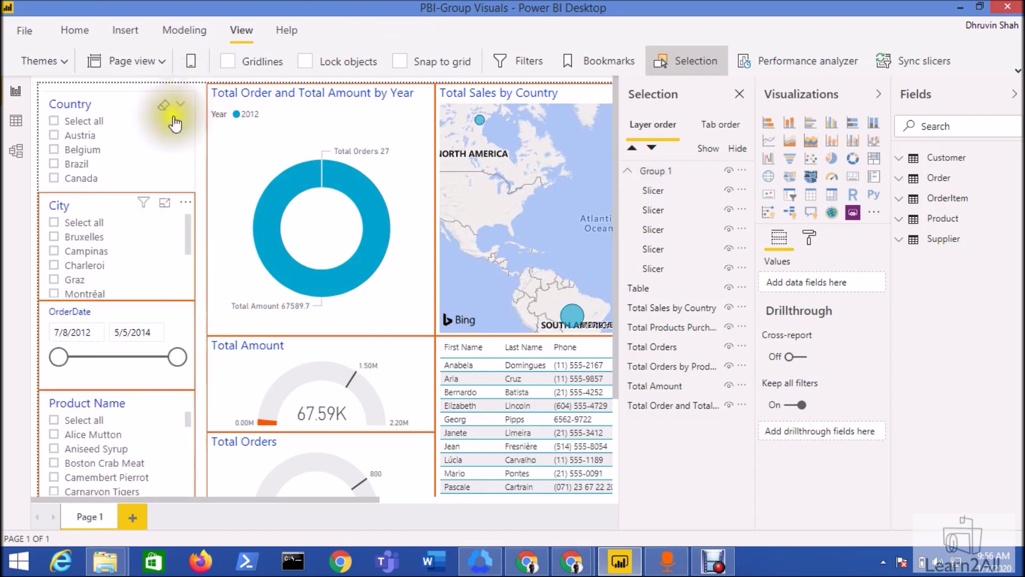
click(149, 202)
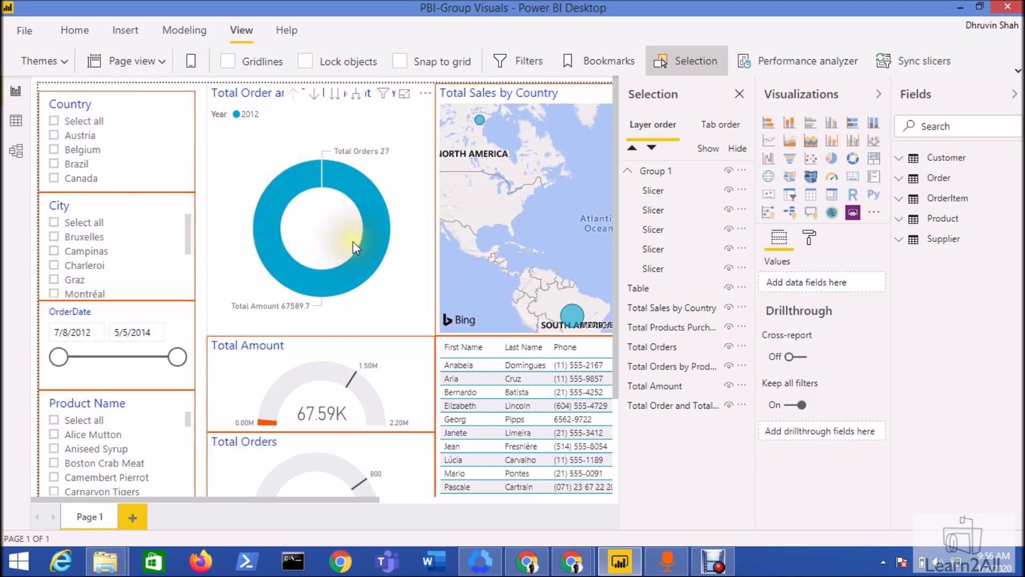
Group the Total Amount, Total Orders and Total Products Purchases gauges as Group 2; collapse Group 1
scroll(353, 241, down, 3)
click(229, 219)
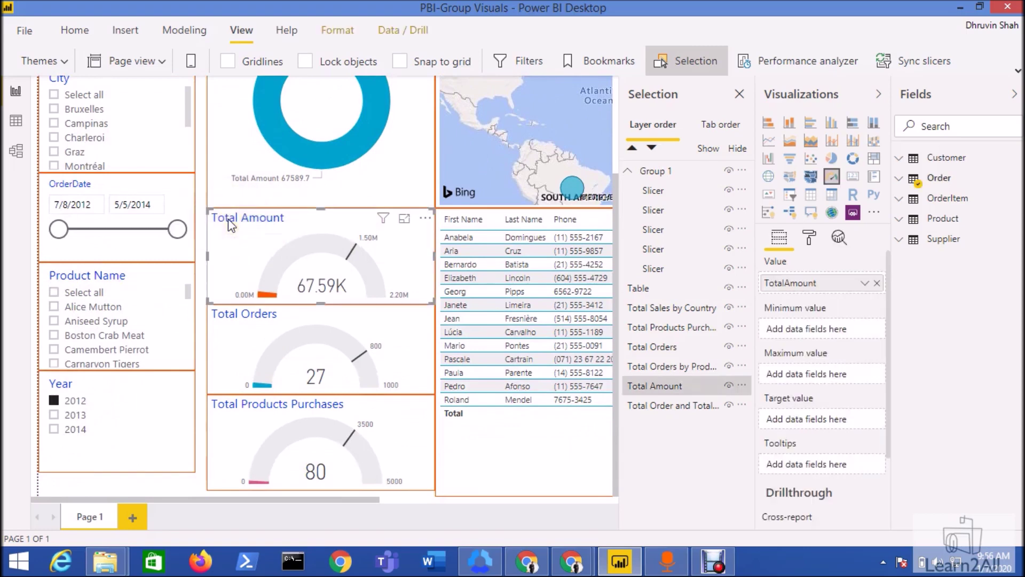
ctrl+click(226, 316)
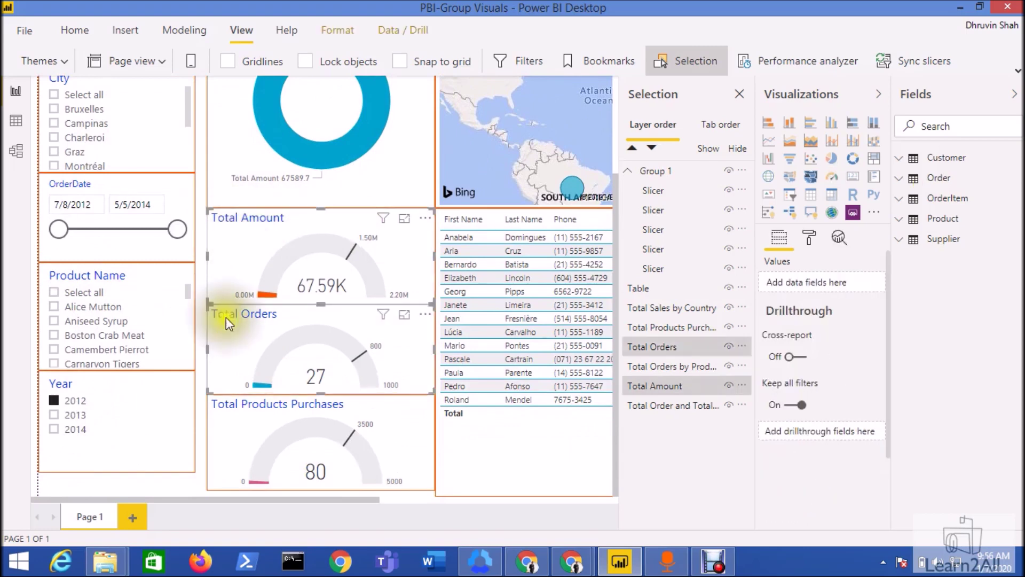
ctrl+click(230, 434)
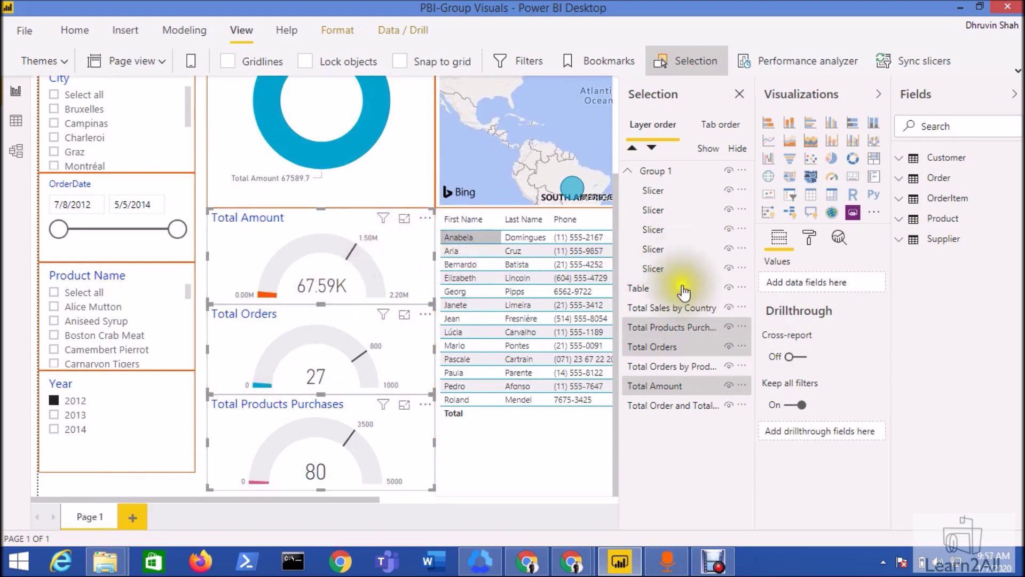
right_click(674, 330)
mouse_move(727, 335)
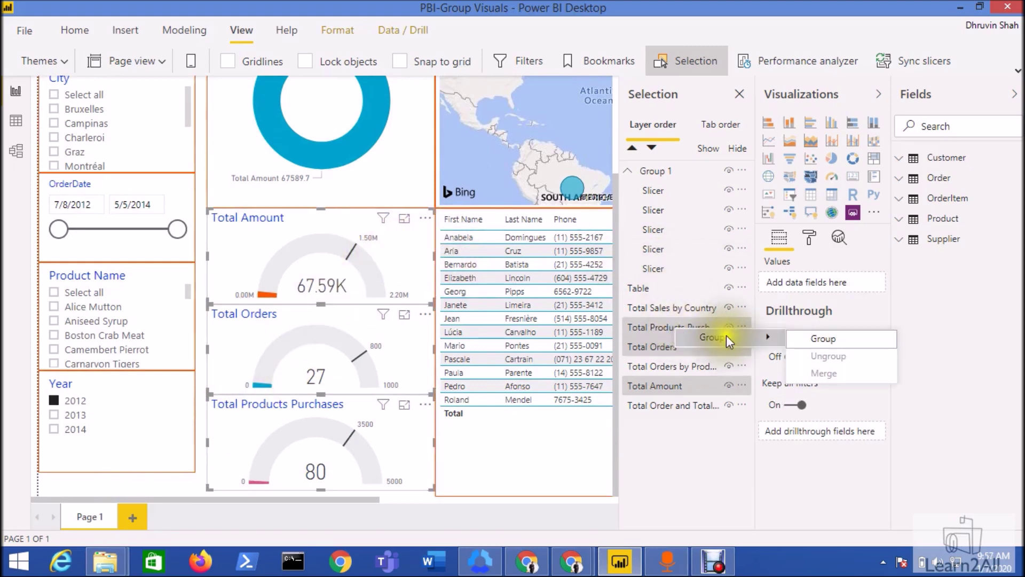
click(809, 342)
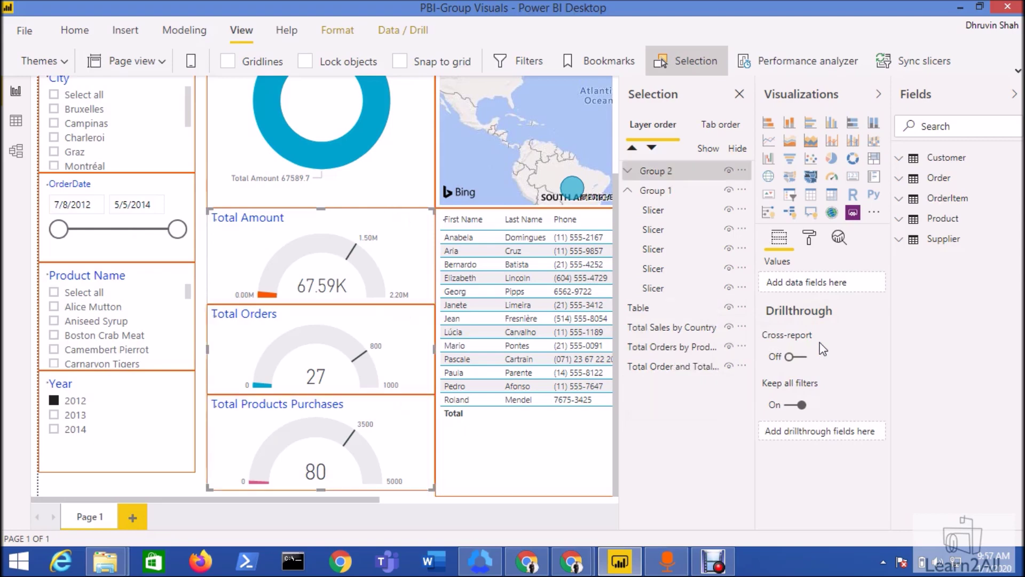
click(628, 191)
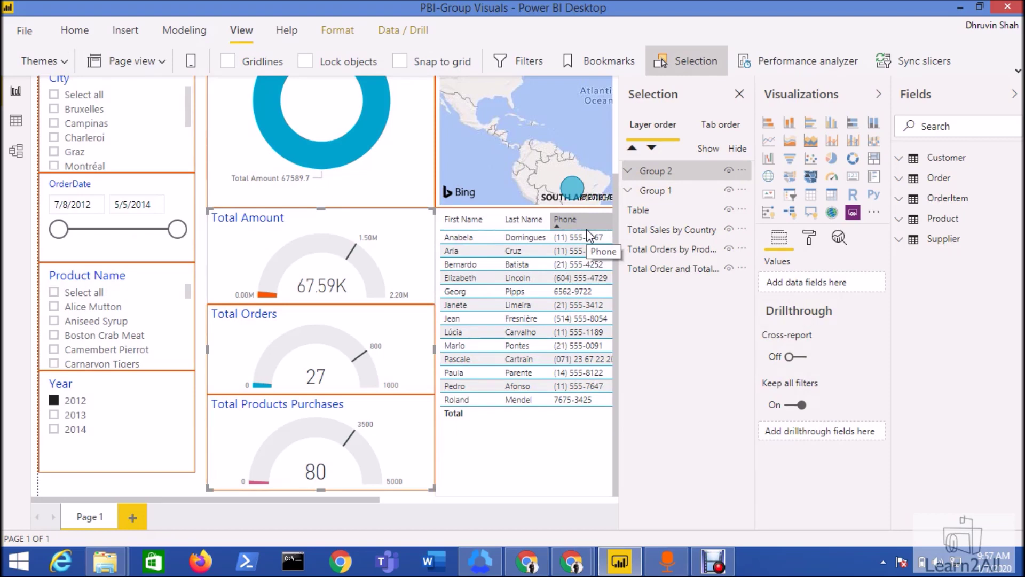
Hide Group 2's three gauges with its eye icon, then make them visible again
scroll(235, 287, up, 1)
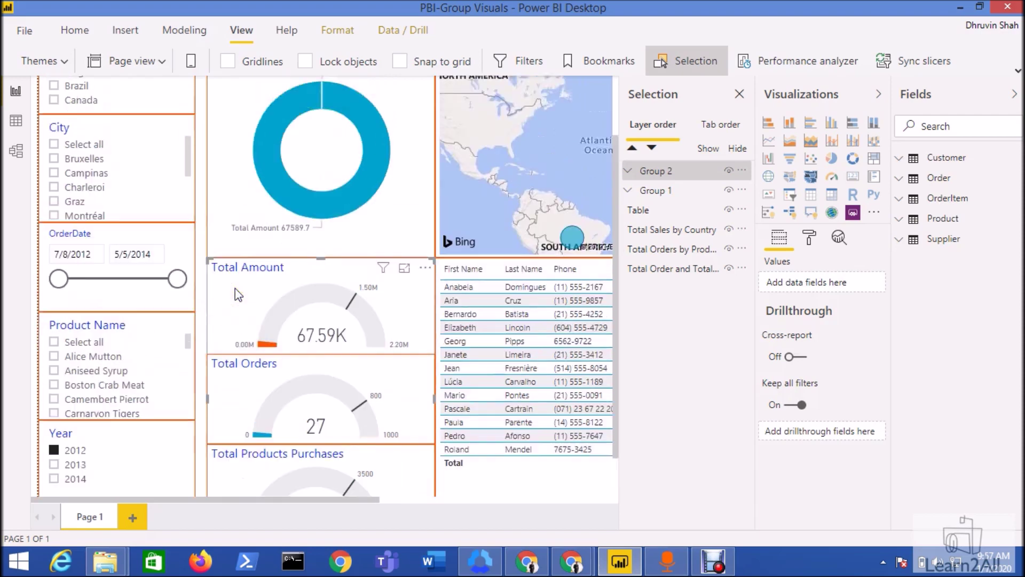
scroll(234, 287, up, 2)
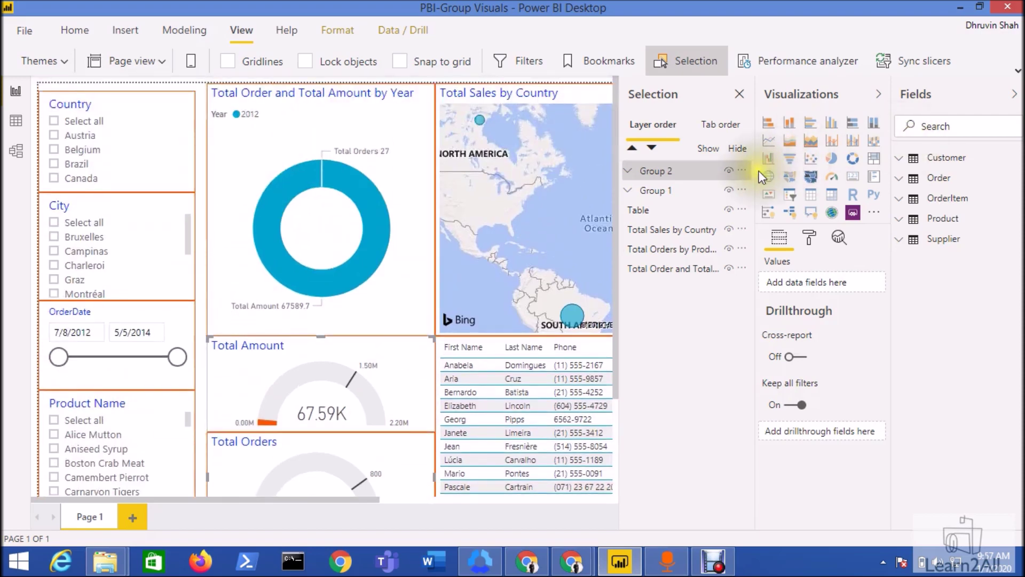
click(729, 170)
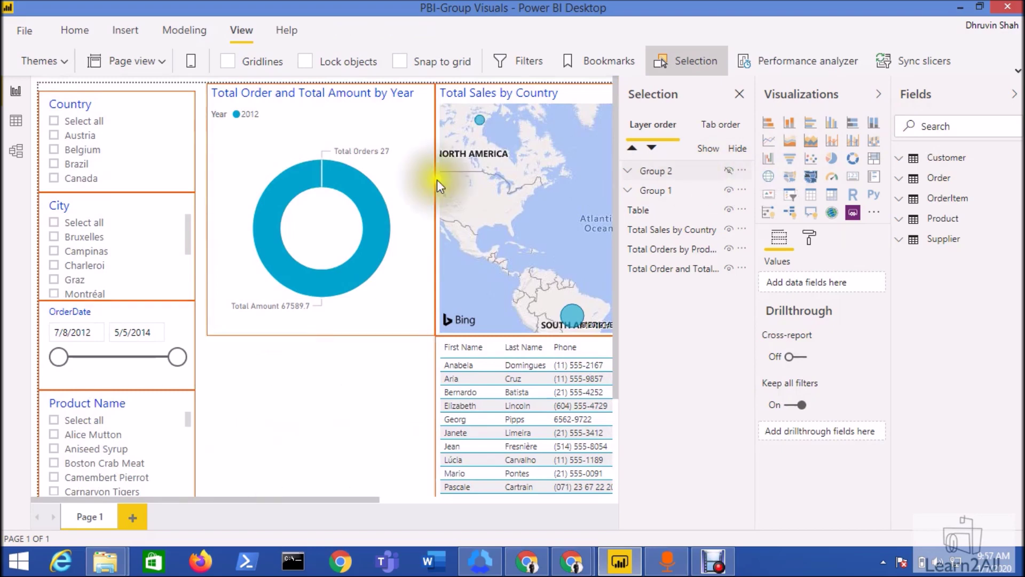
scroll(344, 419, down, 3)
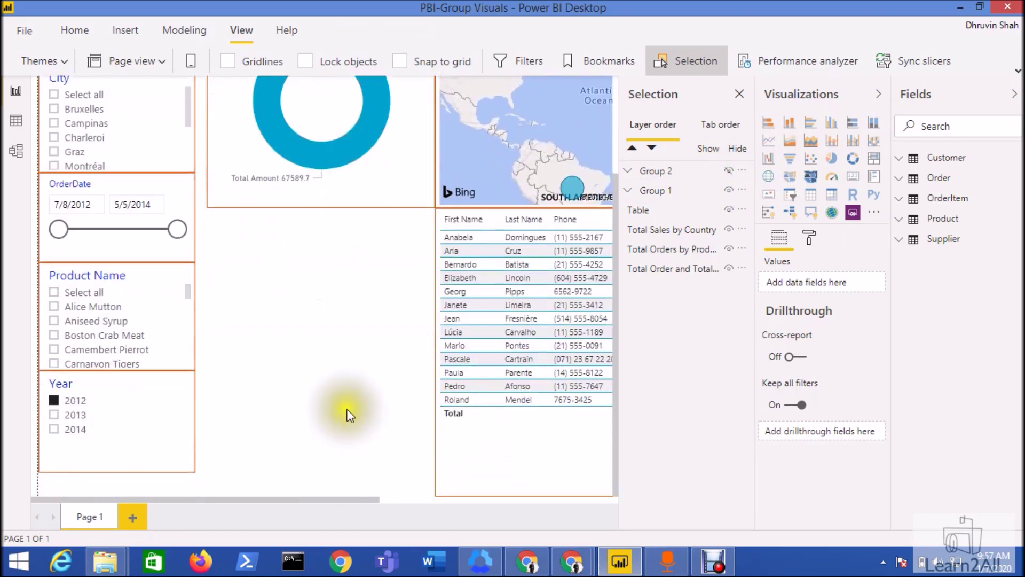
scroll(347, 411, up, 3)
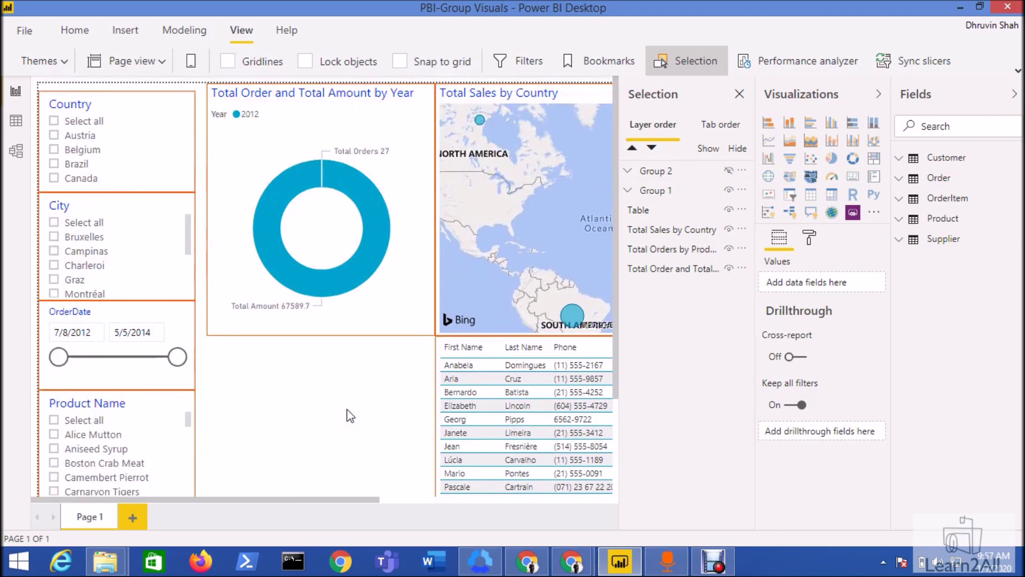
click(729, 170)
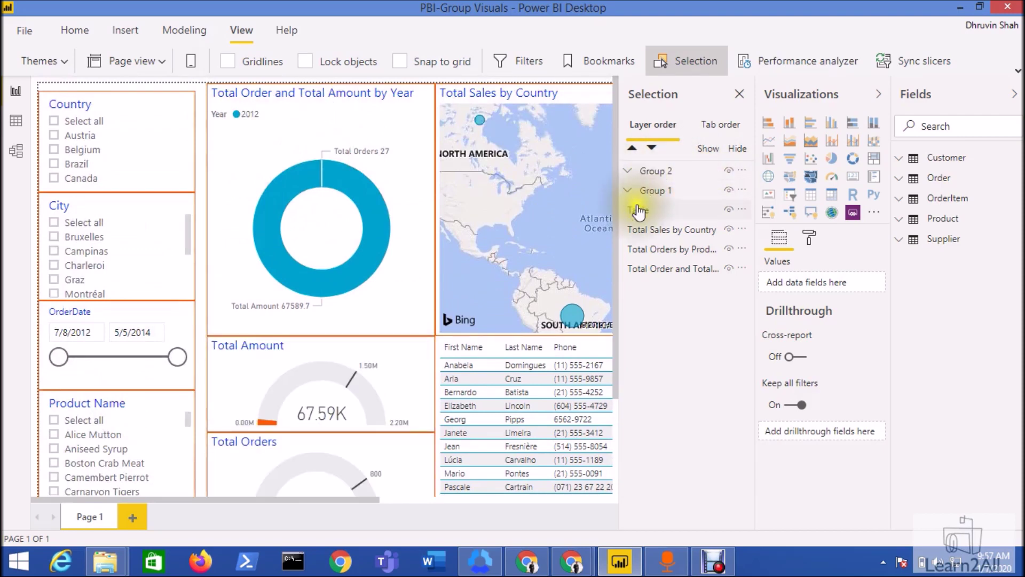
Nest Group 1 and Group 2 inside a new Group 3, then expand and select Group 3
click(675, 197)
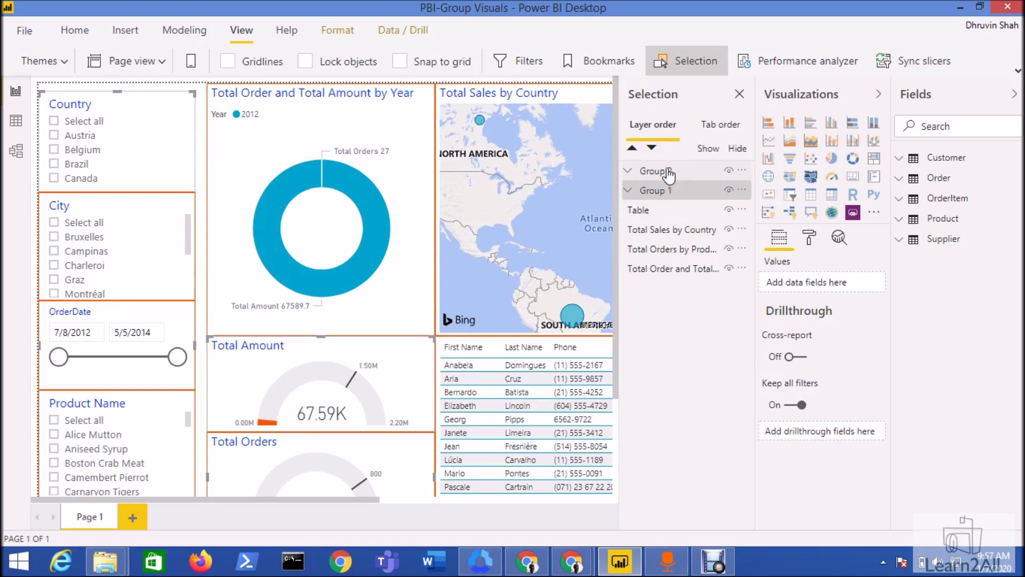
right_click(669, 174)
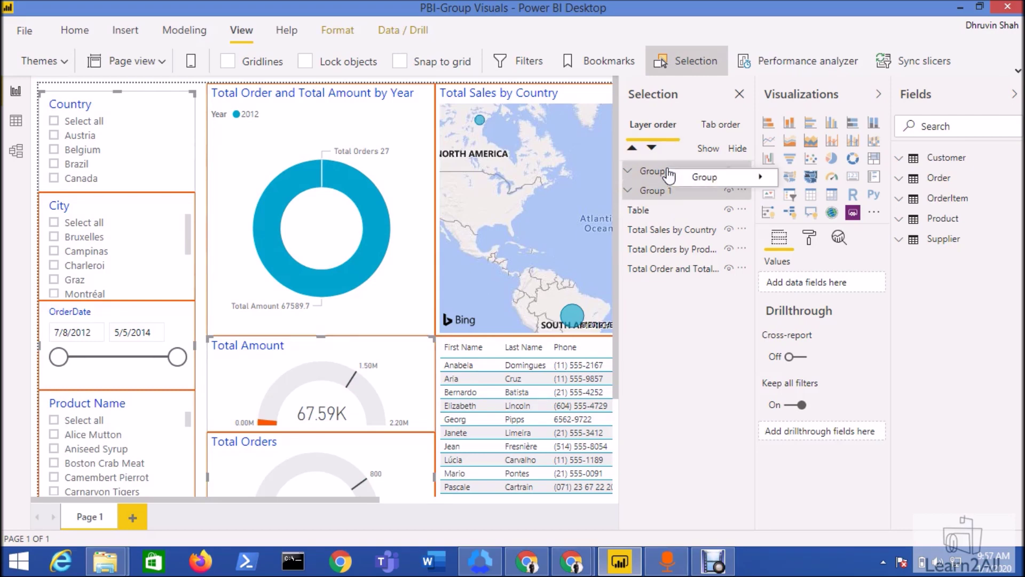
mouse_move(695, 172)
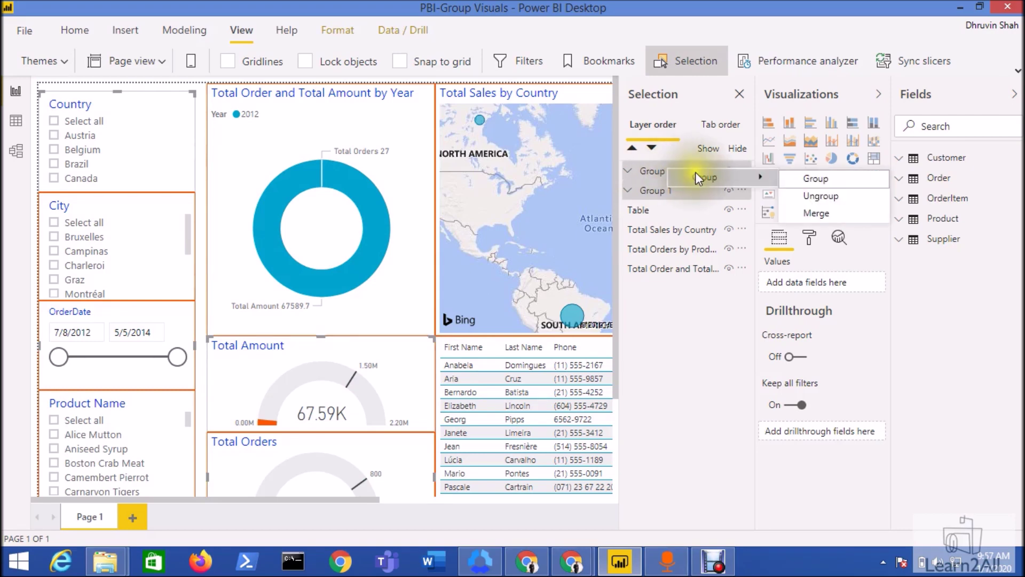
click(815, 177)
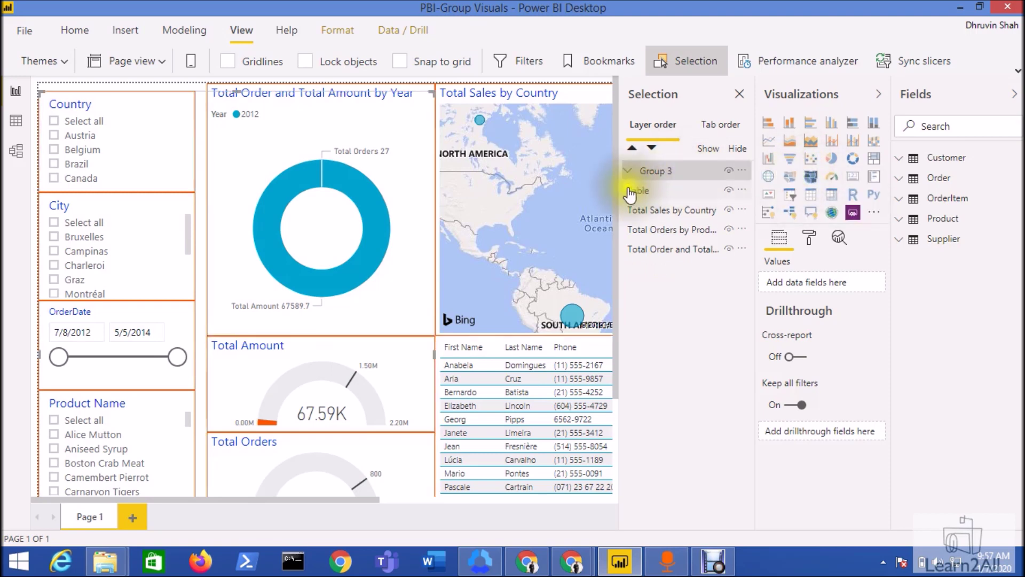
click(631, 171)
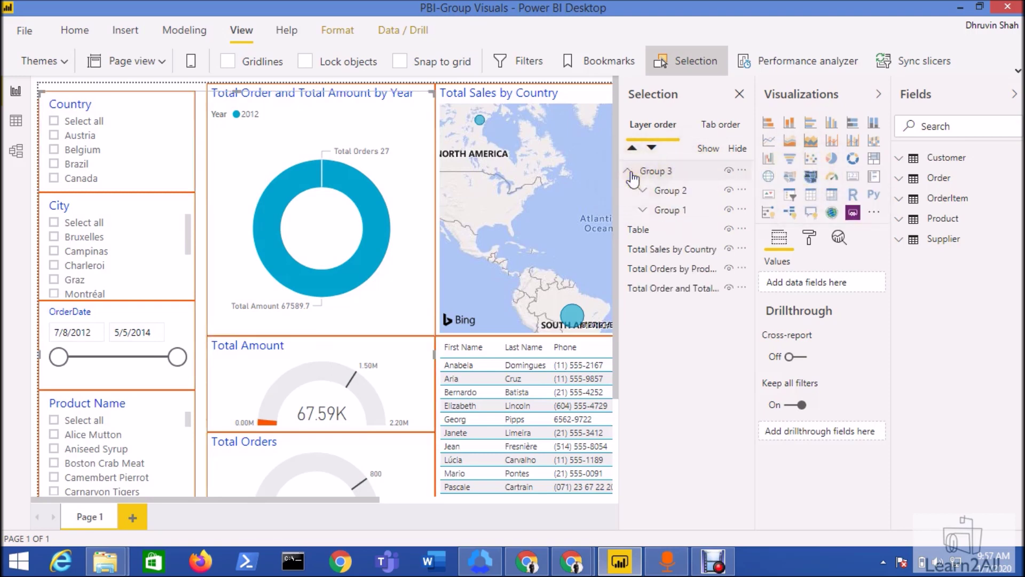
click(662, 172)
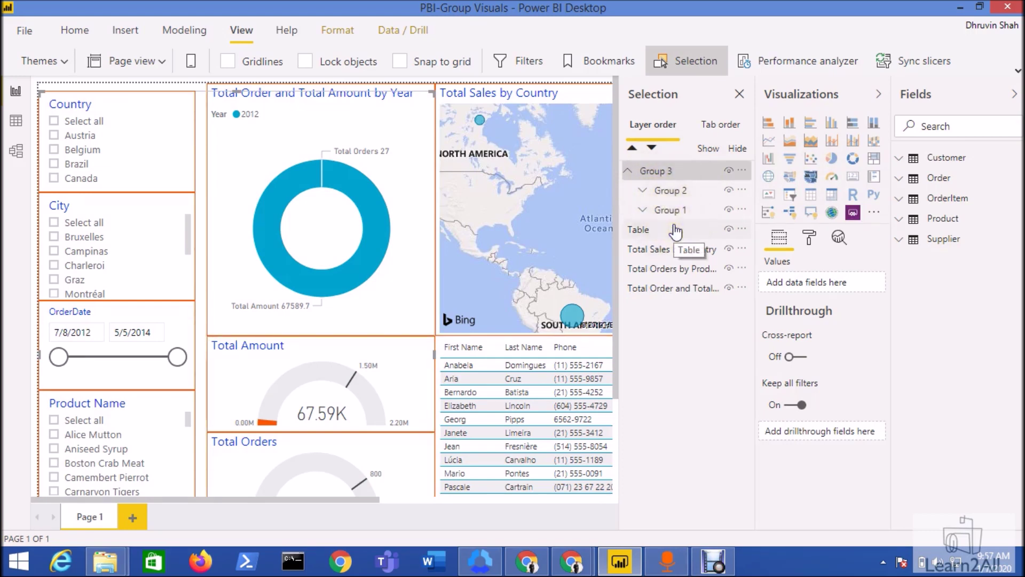
Ungroup Group 3 to release Group 1 and Group 2
click(681, 167)
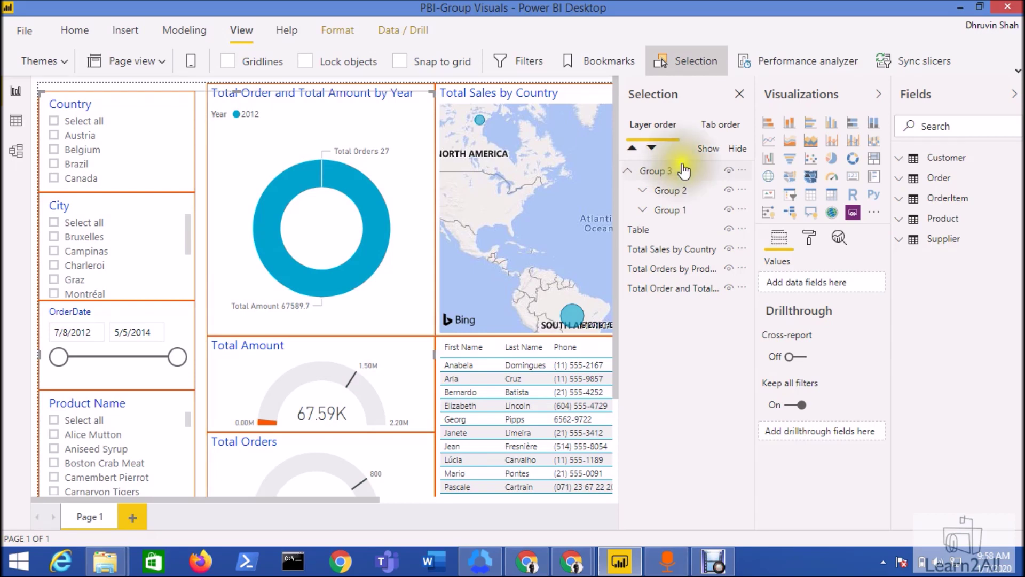
right_click(675, 172)
mouse_move(711, 178)
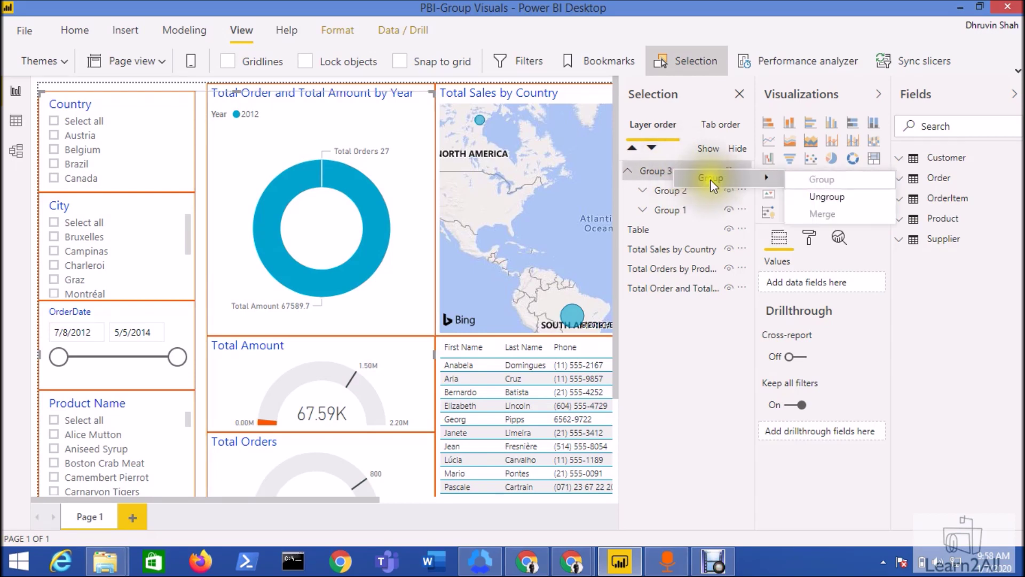
click(828, 197)
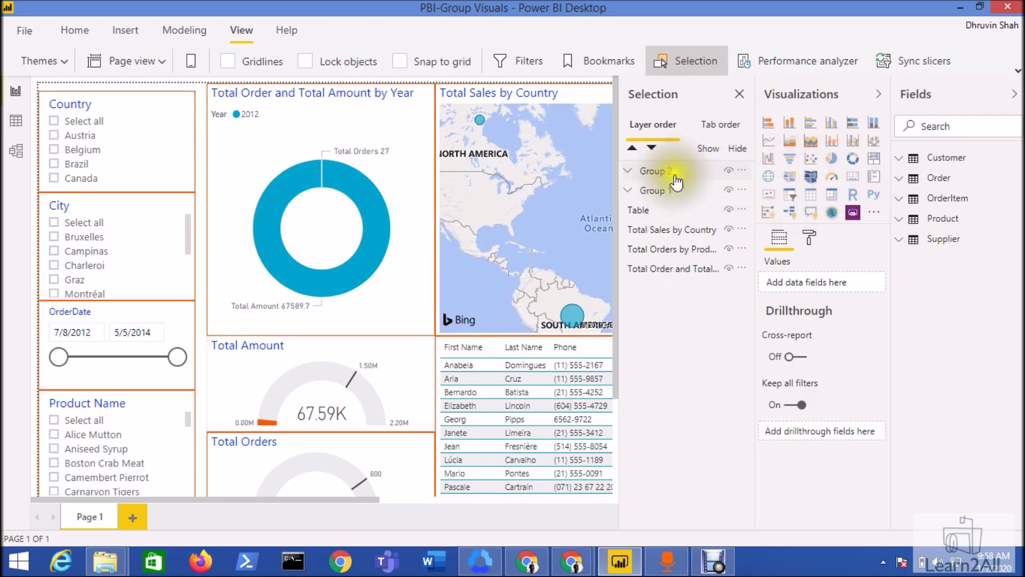
Ungroup Group 2 and Group 1 so the gauges and slicers stand individually
right_click(675, 176)
mouse_move(710, 183)
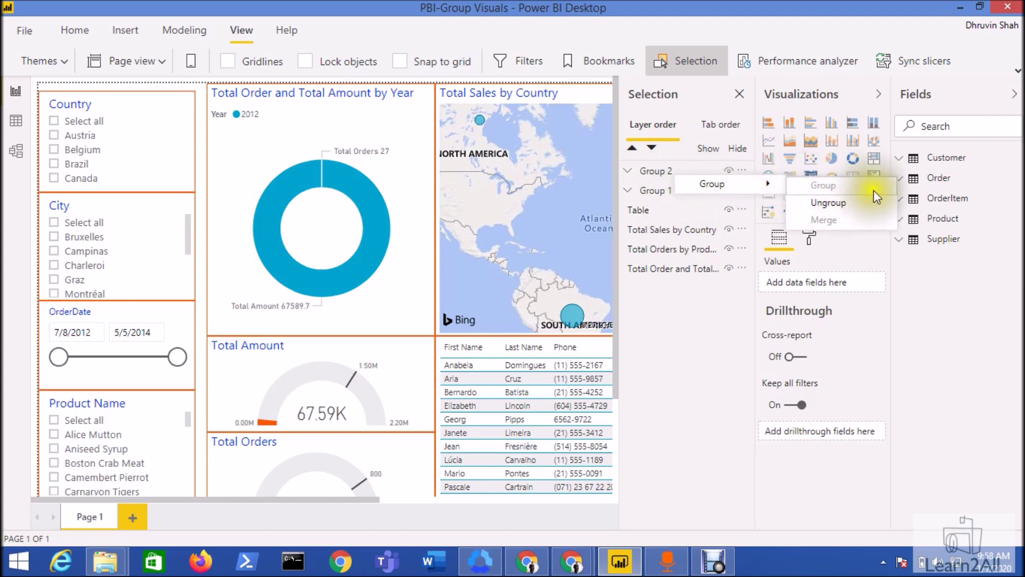
click(854, 205)
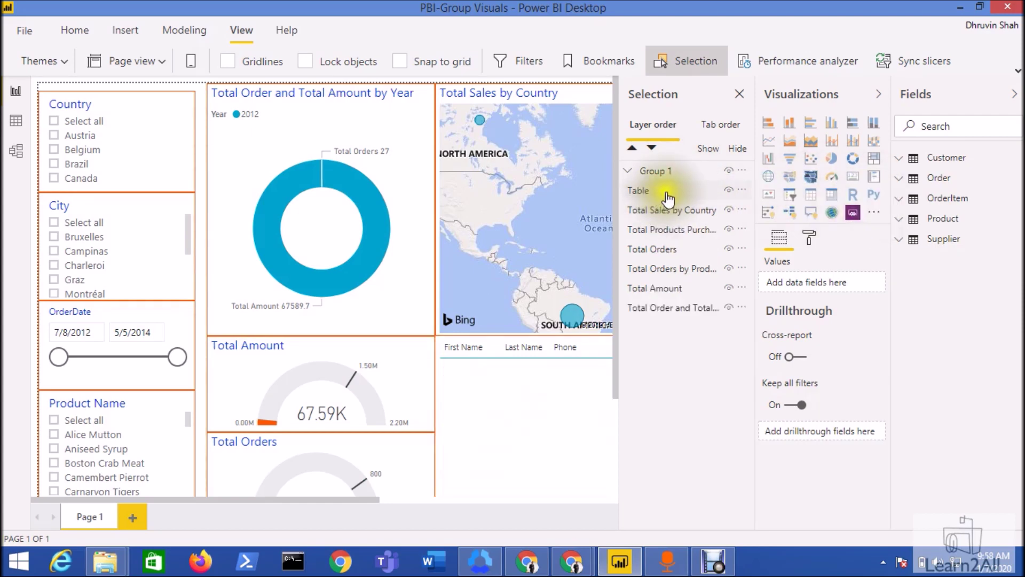
right_click(667, 179)
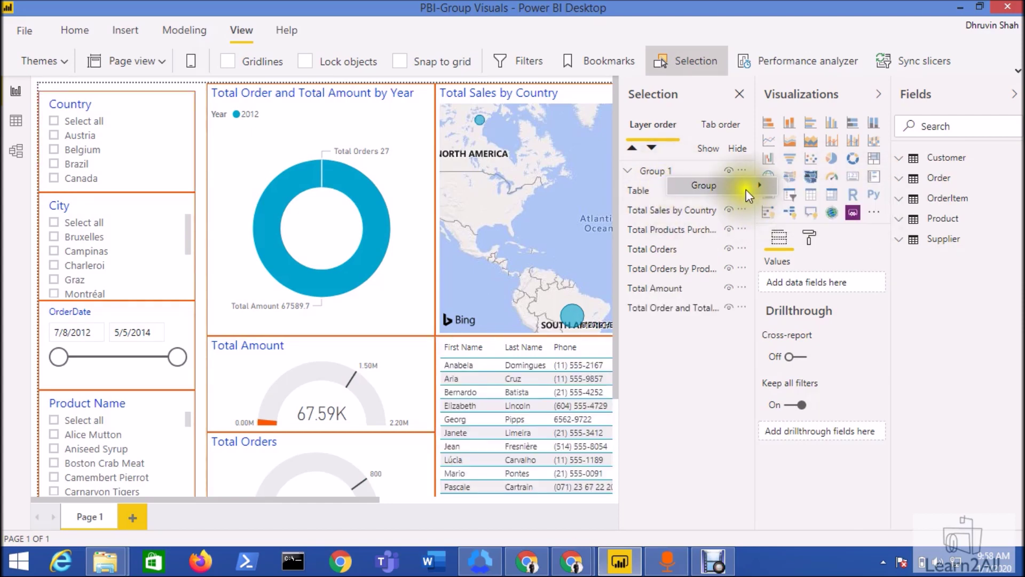
mouse_move(745, 189)
click(826, 202)
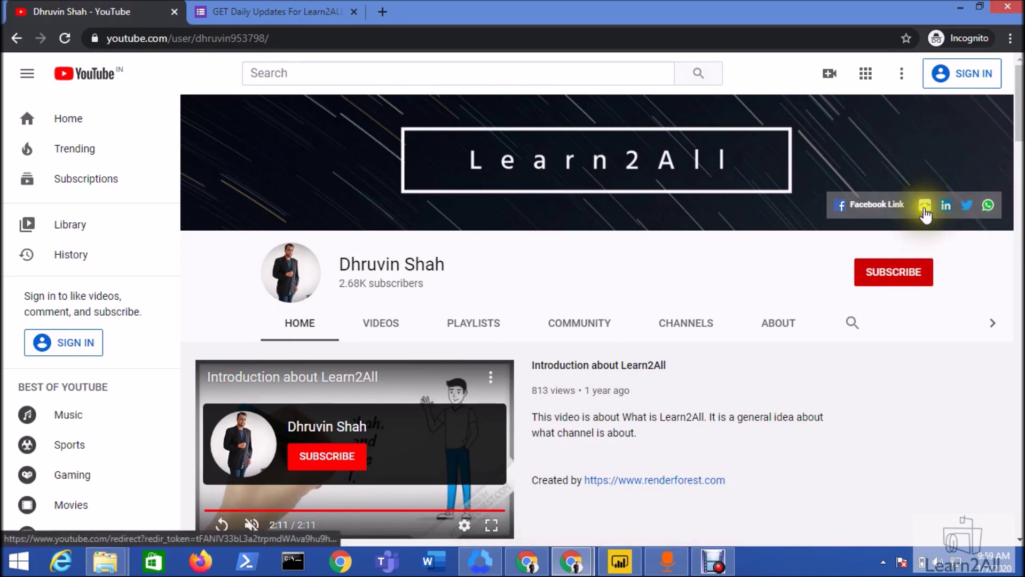
click(271, 17)
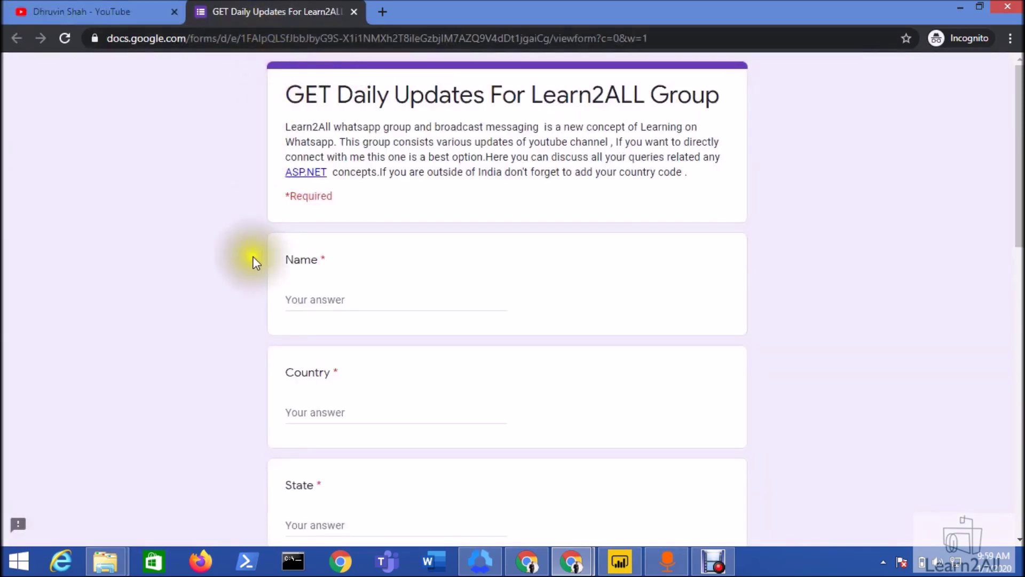
click(149, 6)
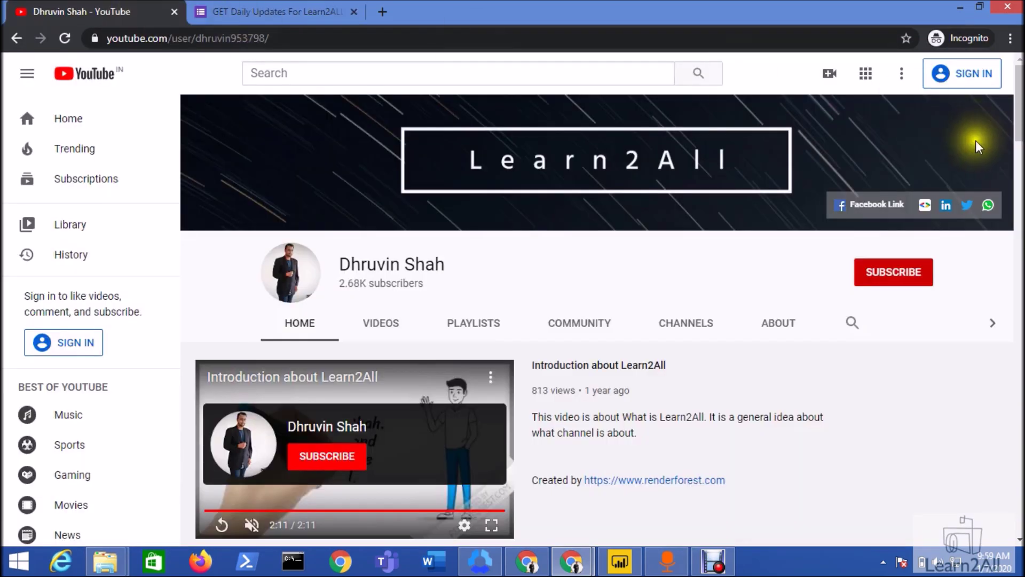